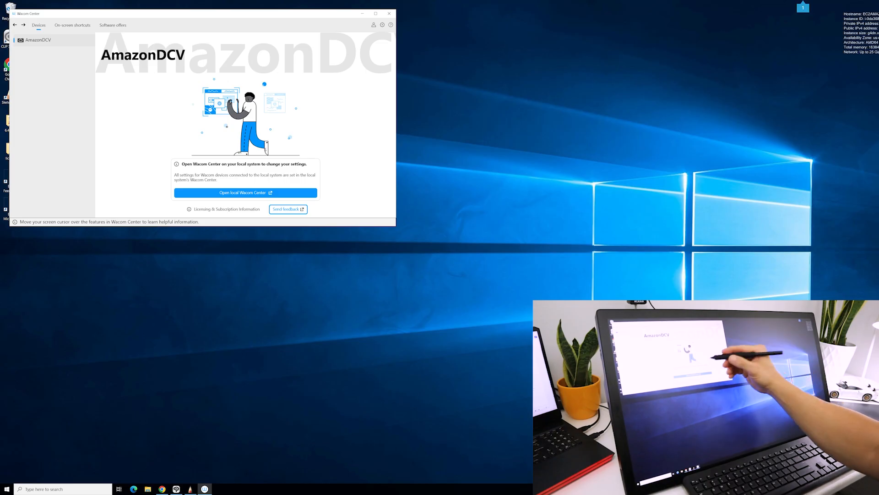
- Open the local Wacom Center from the remote one and show its Wacom Bridge settings
left_click(251, 192)
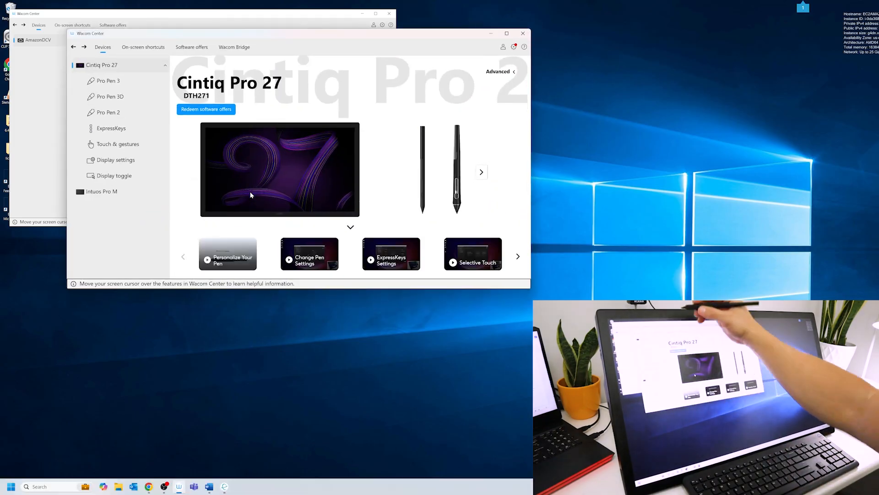
left_click(243, 47)
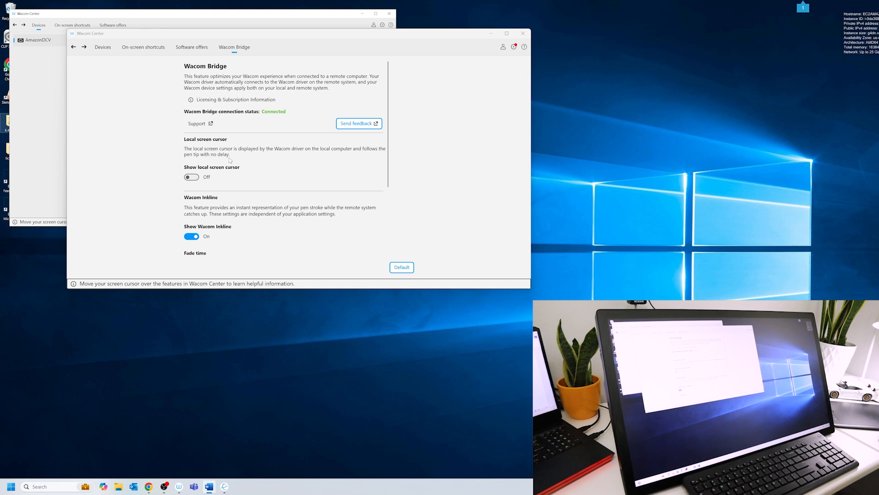
- Try switching the local screen cursor on and Wacom Inkline off, restoring each setting
left_click(193, 178)
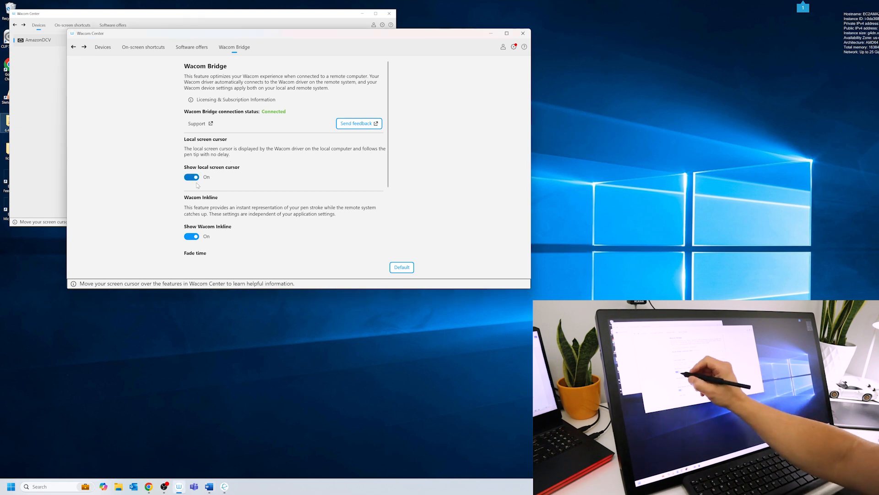
left_click(194, 178)
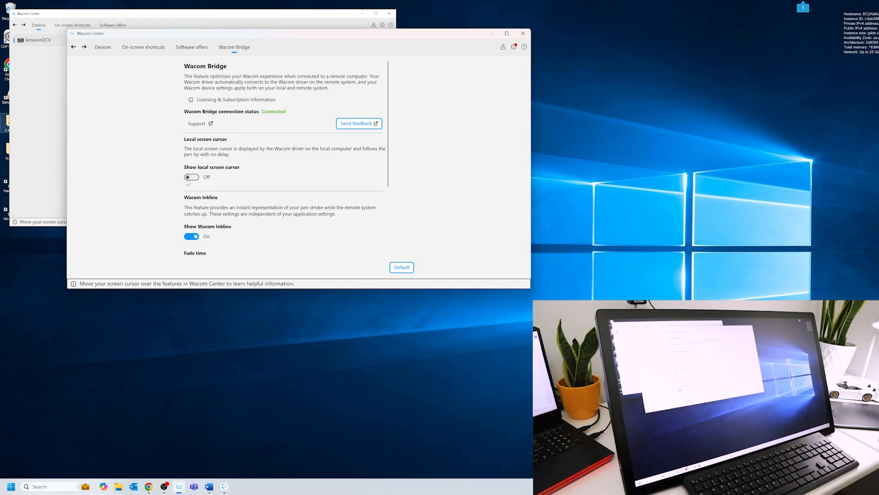
left_click_drag(387, 161, 387, 229)
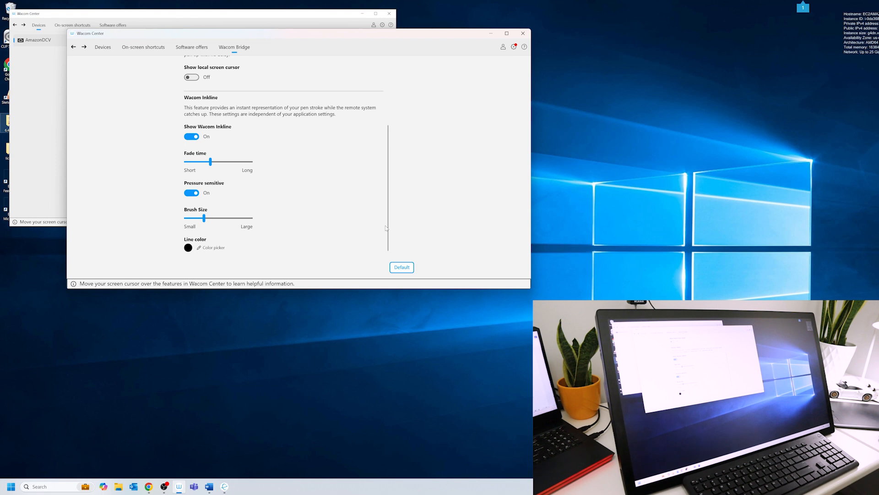
left_click(197, 136)
left_click(190, 136)
- Try the Wacom Inkline fade time at its longest setting and bring it back to about 110
left_click_drag(211, 163, 214, 164)
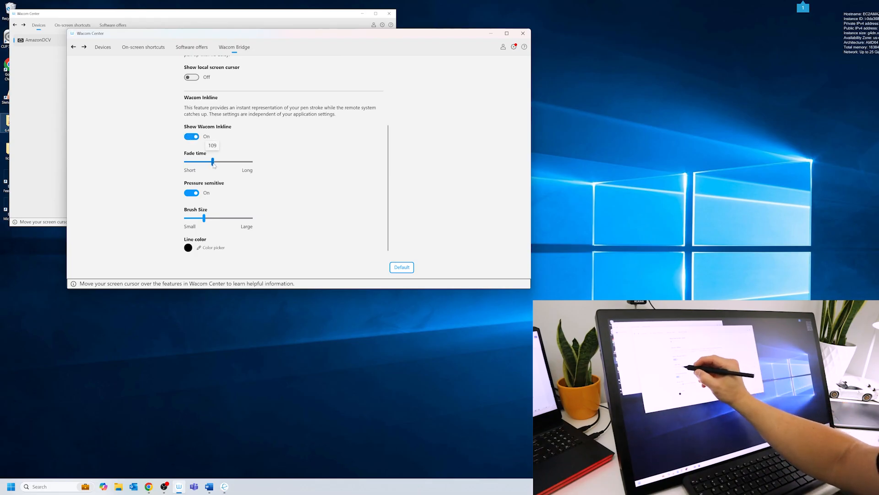
left_click_drag(214, 164, 213, 161)
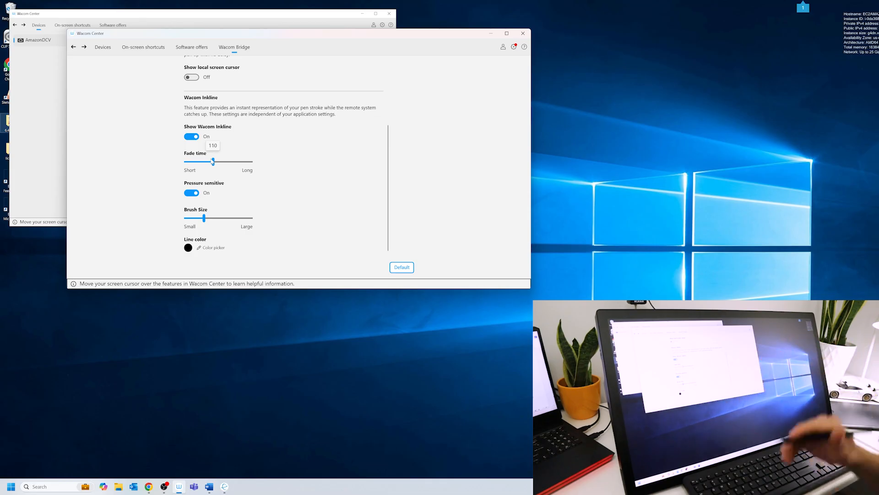
left_click_drag(213, 162, 252, 160)
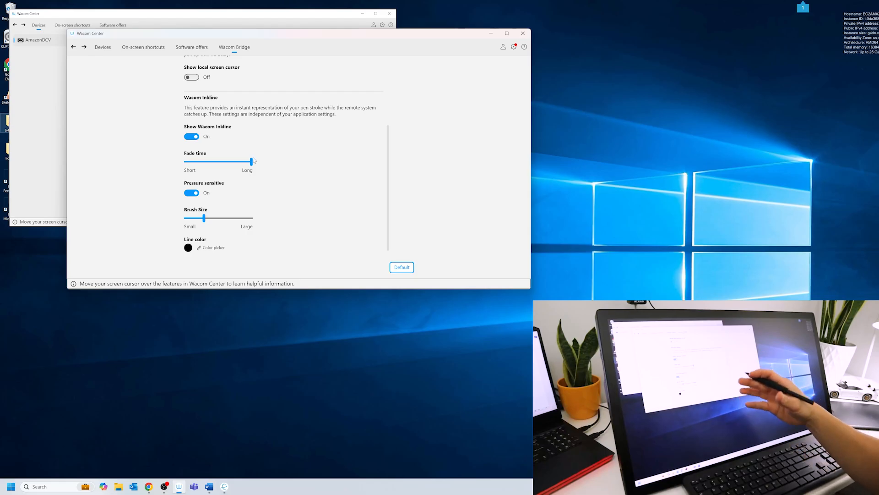
left_click_drag(253, 161, 212, 166)
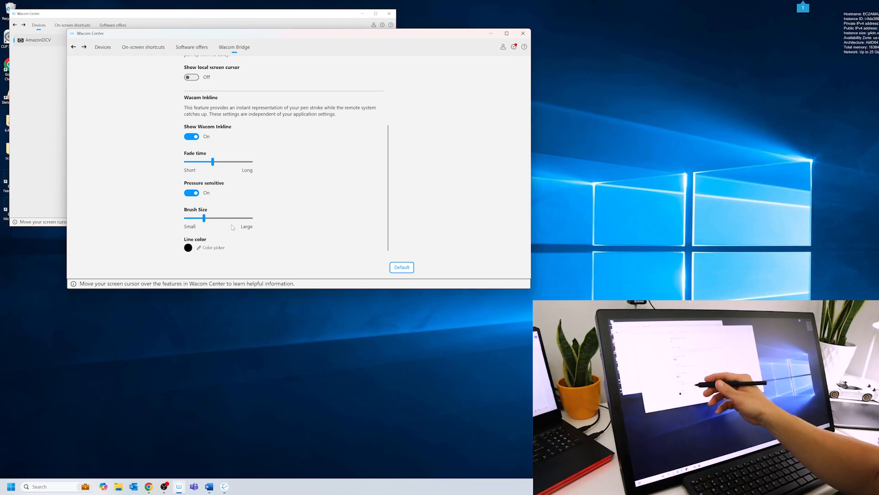
- Switch to Autodesk SketchBook on the remote desktop and draw six long curved test strokes across the blank canvas
left_click(230, 321)
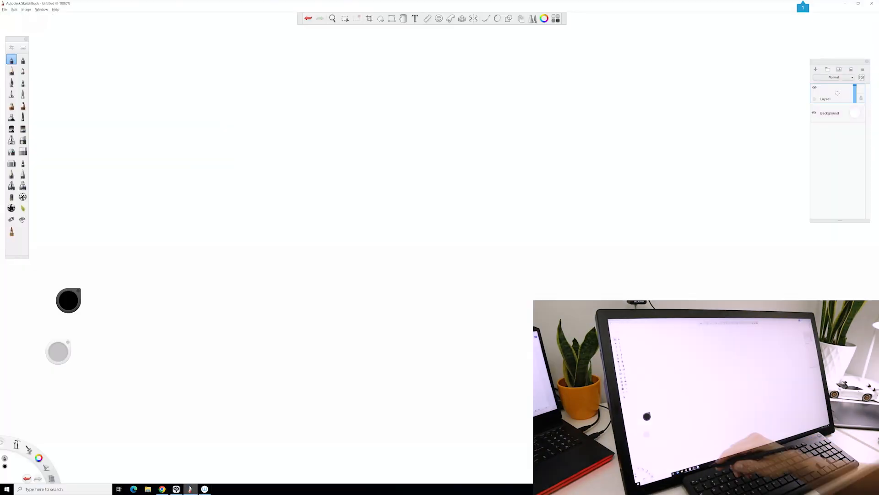
mouse_move(182, 395)
left_mouse_down()
mouse_move(208, 345)
mouse_move(787, 145)
left_mouse_up()
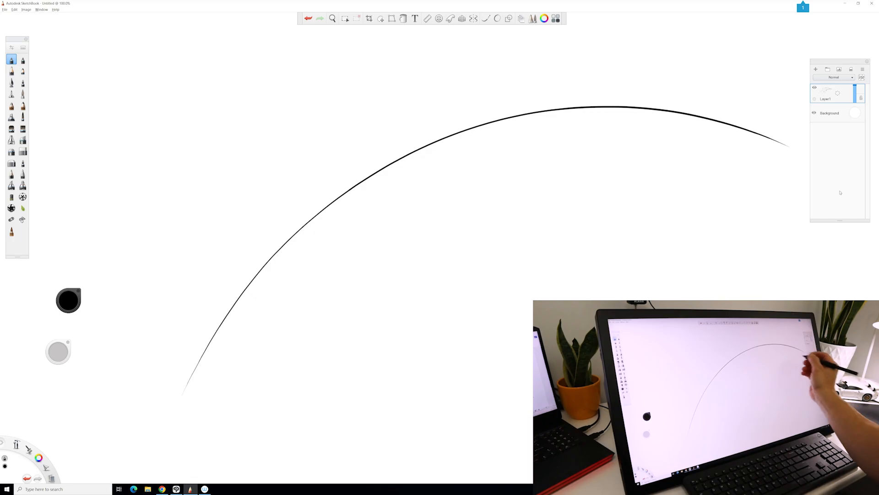
mouse_move(123, 408)
left_mouse_down()
mouse_move(494, 74)
mouse_move(774, 160)
left_mouse_up()
mouse_move(100, 387)
left_mouse_down()
mouse_move(110, 349)
mouse_move(785, 149)
left_mouse_up()
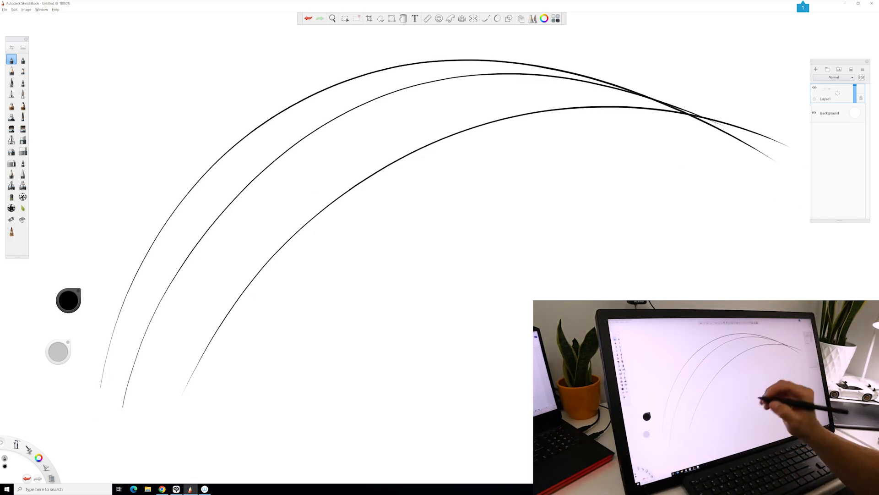
mouse_move(256, 419)
left_mouse_down()
mouse_move(559, 115)
mouse_move(784, 159)
left_mouse_up()
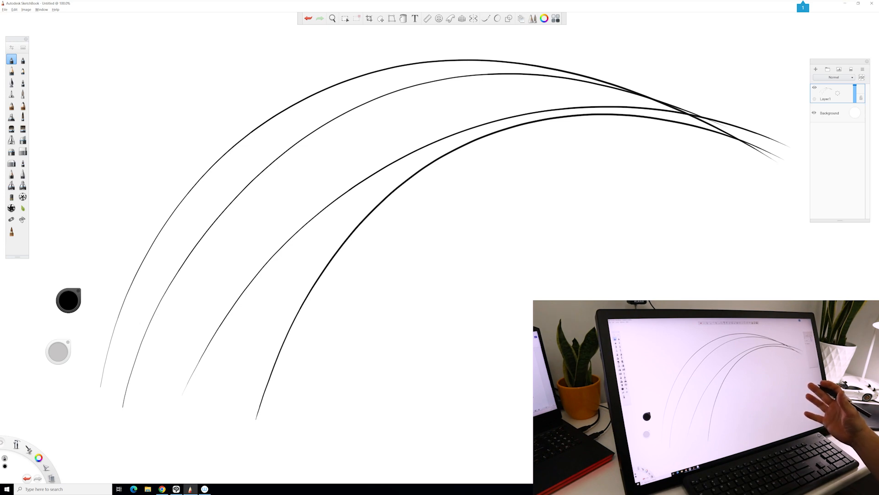
mouse_move(128, 381)
left_mouse_down()
mouse_move(518, 298)
mouse_move(660, 131)
left_mouse_up()
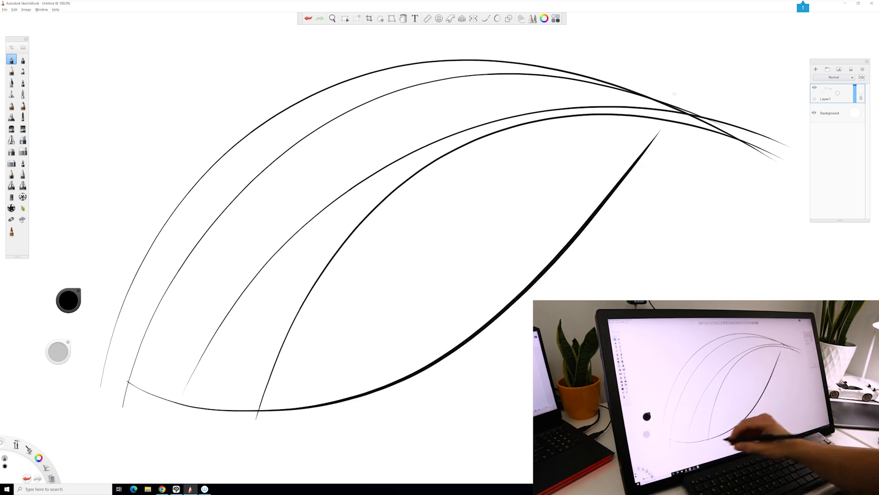
left_click_drag(210, 425, 689, 100)
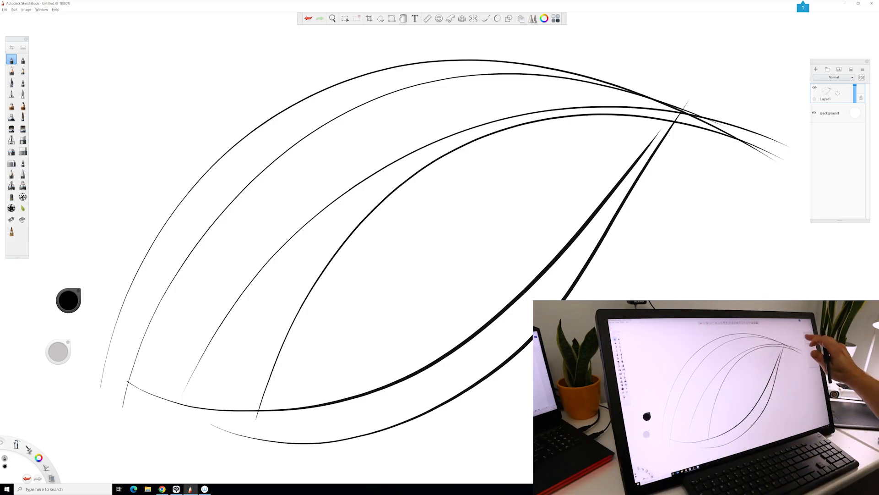
key("ctrl+z")
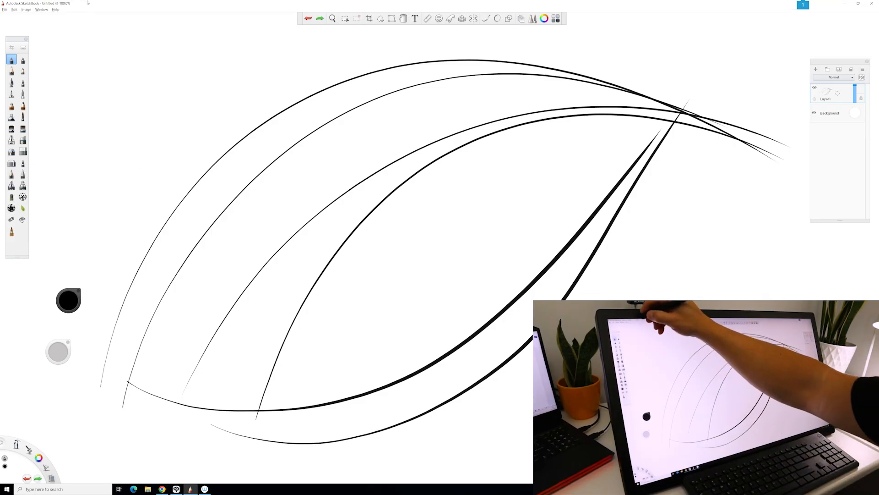
- Turn off Wacom Inkline in the local Wacom Center and clear the test strokes from the SketchBook canvas
left_click(86, 15)
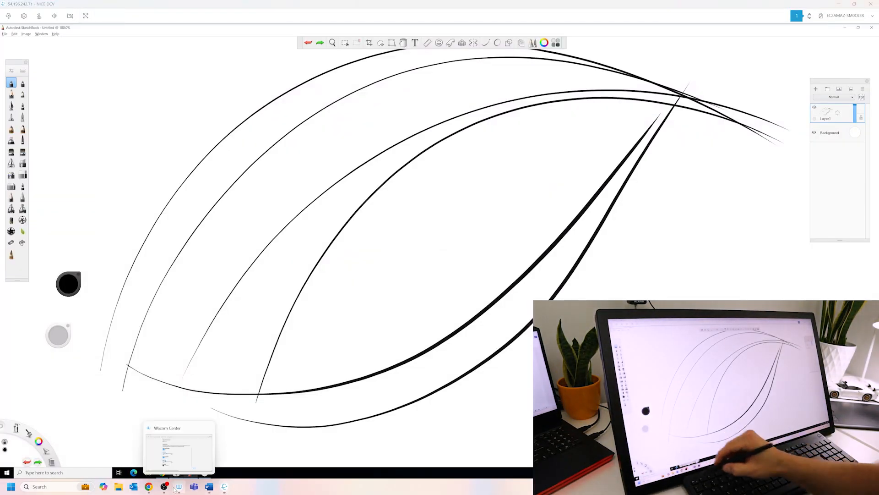
left_click(179, 487)
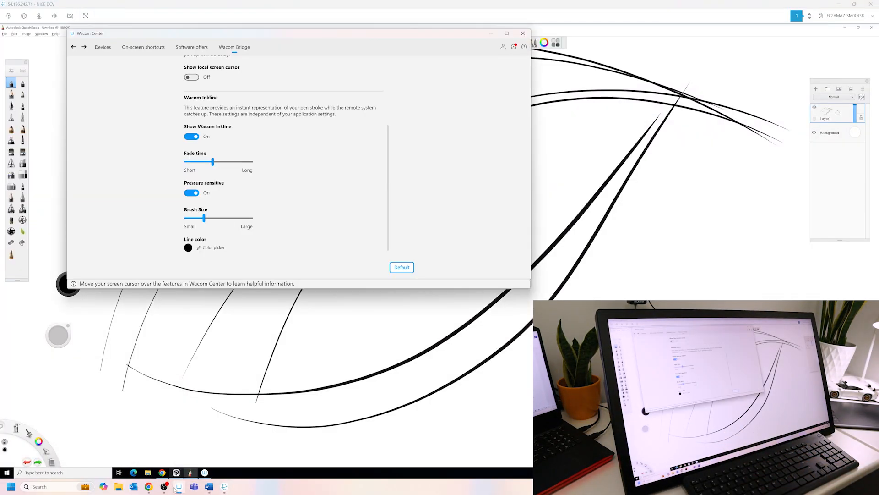
left_click(244, 368)
key("Delete")
- Draw five long strokes and three short ones with Inkline off, and clear the canvas
mouse_move(166, 368)
left_mouse_down()
mouse_move(167, 314)
mouse_move(658, 115)
left_mouse_up()
mouse_move(207, 374)
left_mouse_down()
mouse_move(317, 325)
mouse_move(641, 126)
left_mouse_up()
left_click_drag(170, 398, 687, 100)
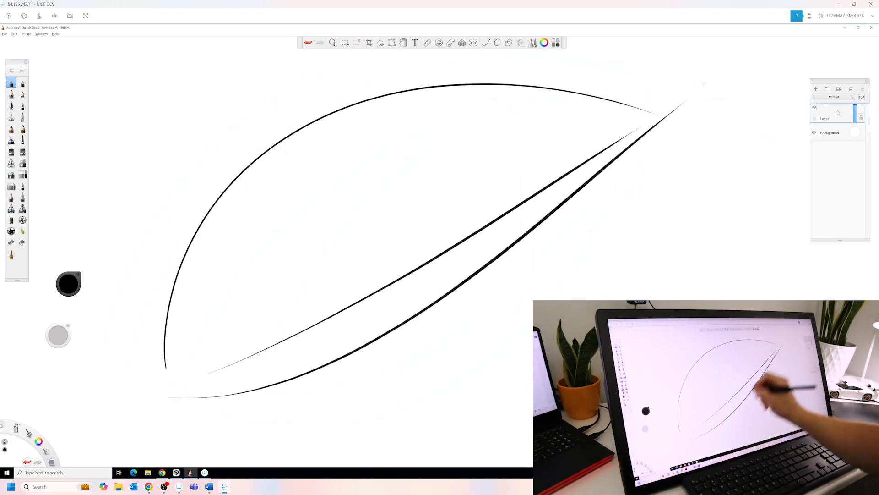
left_click_drag(261, 410, 685, 104)
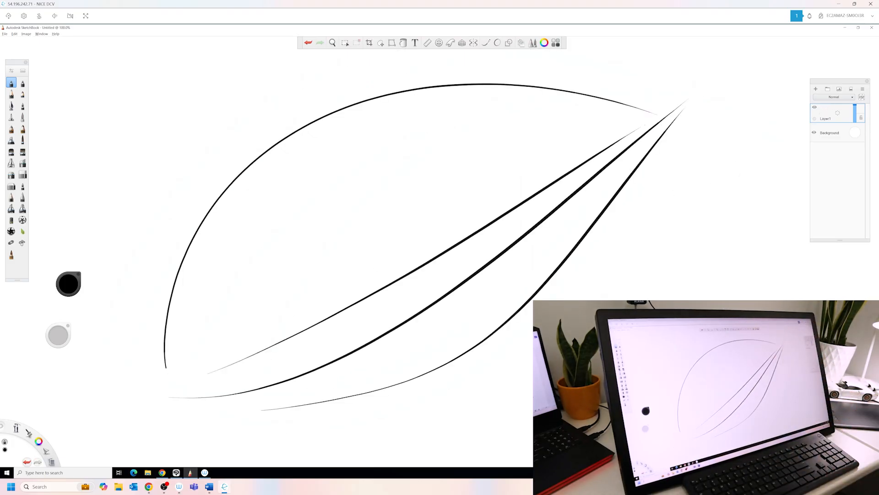
mouse_move(208, 408)
left_mouse_down()
mouse_move(203, 383)
mouse_move(692, 135)
left_mouse_up()
mouse_move(402, 202)
left_mouse_down()
mouse_move(416, 198)
mouse_move(442, 252)
left_mouse_up()
left_click_drag(476, 183, 458, 218)
mouse_move(552, 130)
left_mouse_down()
mouse_move(570, 148)
mouse_move(503, 181)
mouse_move(527, 158)
left_mouse_up()
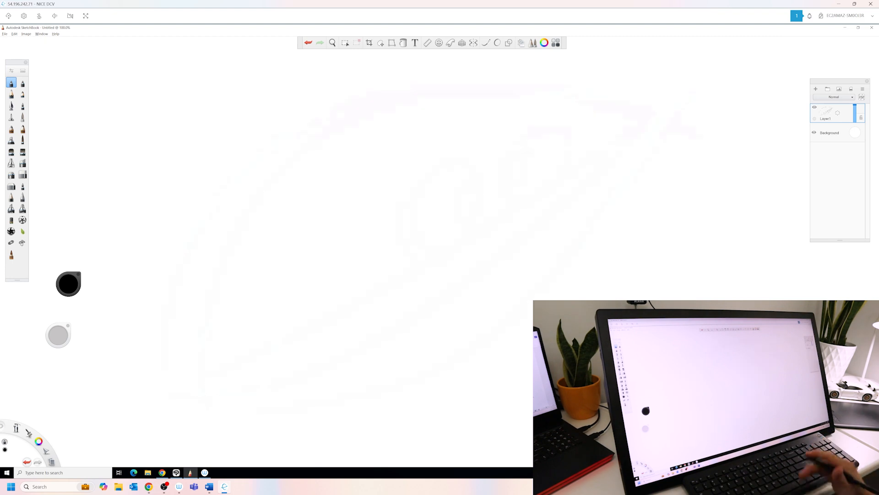
- Turn Wacom Inkline on in the local Wacom Center and set its fade time to the longest value
left_click(179, 487)
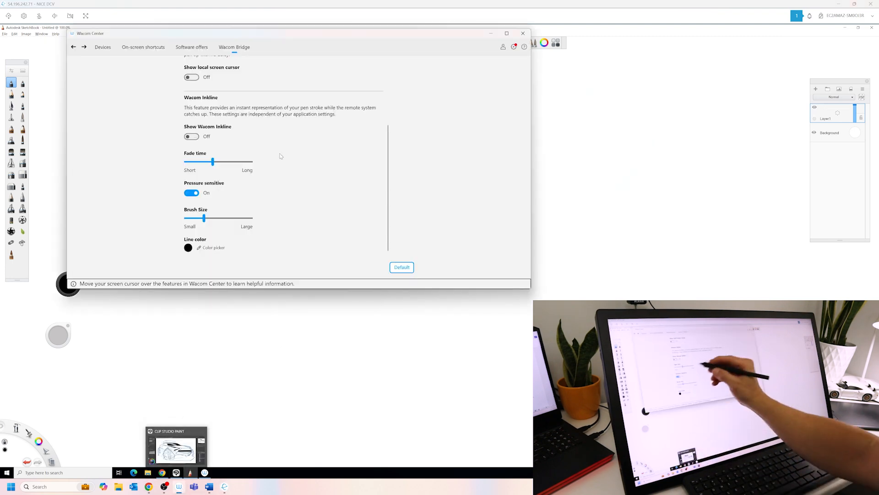
left_click(192, 136)
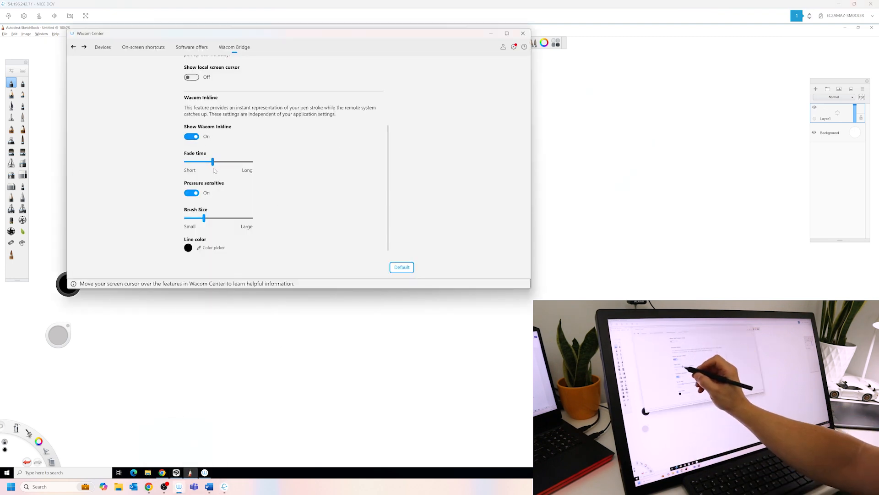
left_click_drag(214, 165, 259, 164)
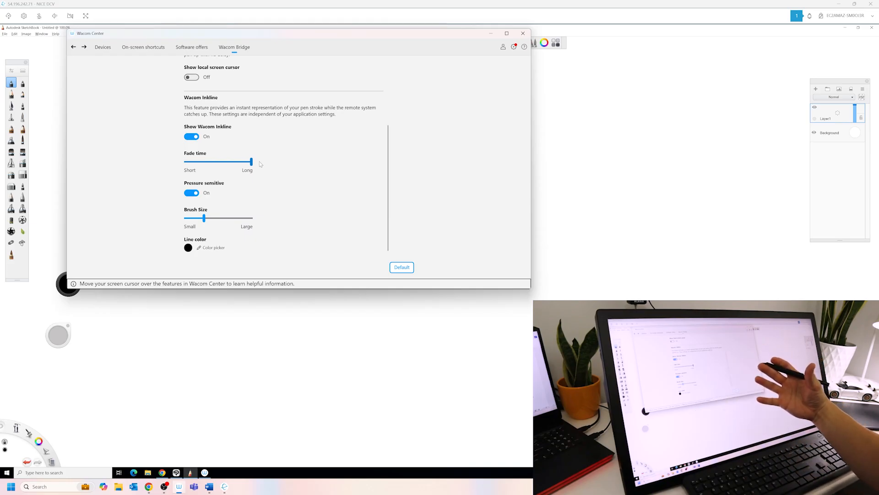
- Draw five long sweeping curves on the SketchBook canvas to test the long Inkline fade time
left_click(298, 363)
mouse_move(137, 401)
left_mouse_down()
mouse_move(526, 75)
mouse_move(765, 110)
left_mouse_up()
mouse_move(160, 451)
left_mouse_down()
mouse_move(329, 202)
mouse_move(809, 131)
left_mouse_up()
mouse_move(232, 454)
left_mouse_down()
mouse_move(632, 124)
mouse_move(809, 132)
left_mouse_up()
left_click_drag(335, 425, 769, 124)
left_click_drag(425, 400, 766, 103)
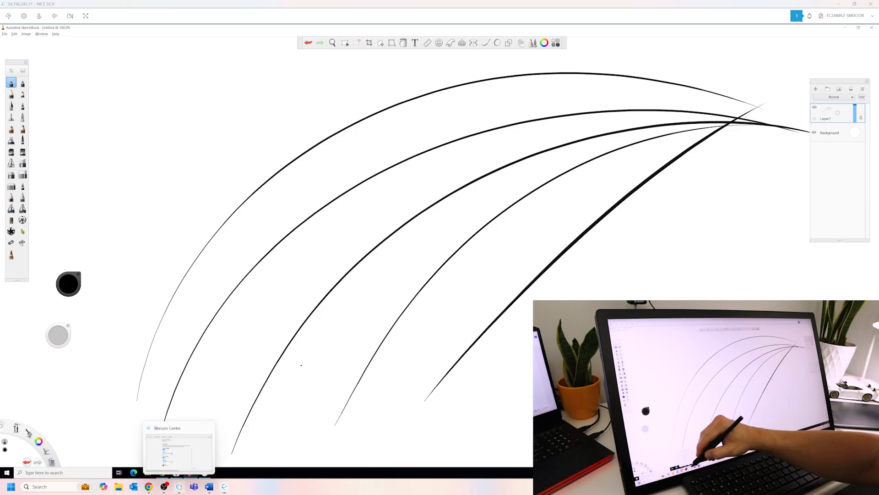
- Turn off Inkline pressure sensitivity in the local Wacom Center and clear the SketchBook canvas
left_click(179, 487)
left_click(196, 195)
left_click(327, 351)
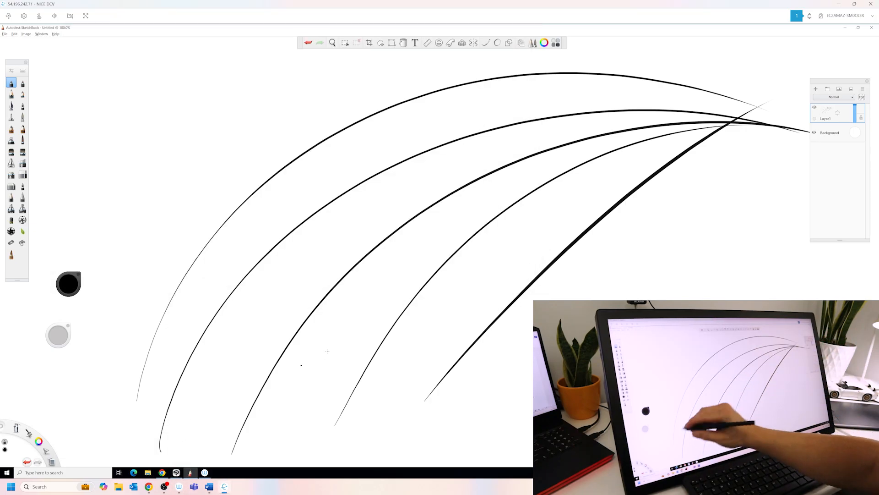
key("Delete")
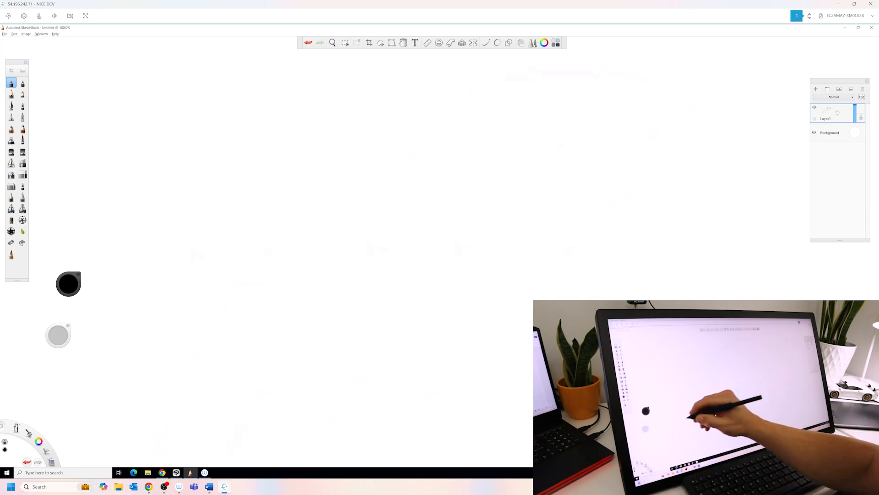
- Draw four long arcs to test Inkline without pressure sensitivity, and clear them from the canvas
mouse_move(137, 353)
left_mouse_down()
mouse_move(316, 147)
mouse_move(687, 97)
left_mouse_up()
mouse_move(150, 384)
left_mouse_down()
mouse_move(785, 138)
mouse_move(799, 141)
left_mouse_up()
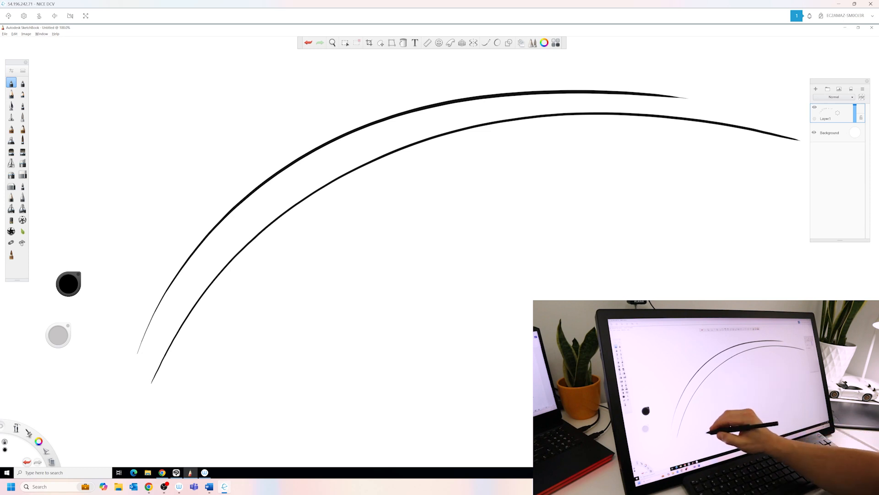
left_click_drag(237, 365, 716, 157)
mouse_move(263, 413)
left_mouse_down()
mouse_move(452, 188)
mouse_move(795, 174)
left_mouse_up()
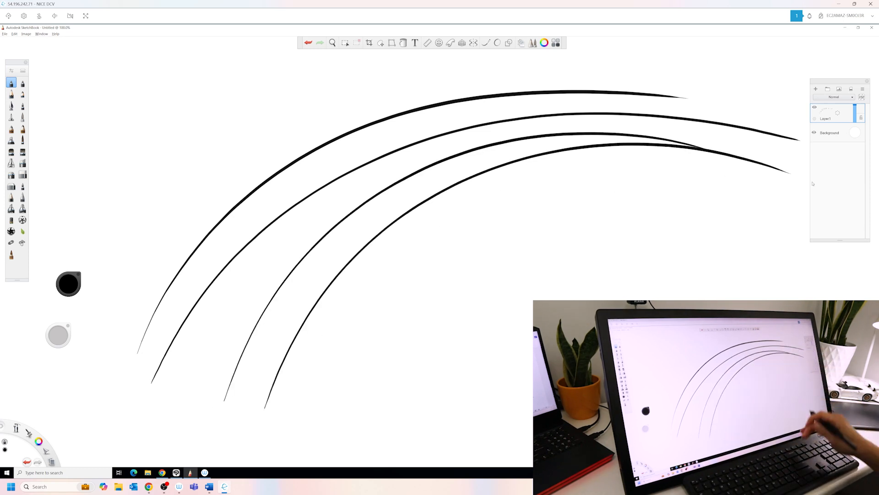
key("Delete")
- Set the Wacom Inkline brush size to about 24 and its line color to orange
left_click(179, 487)
left_click_drag(204, 218, 224, 222)
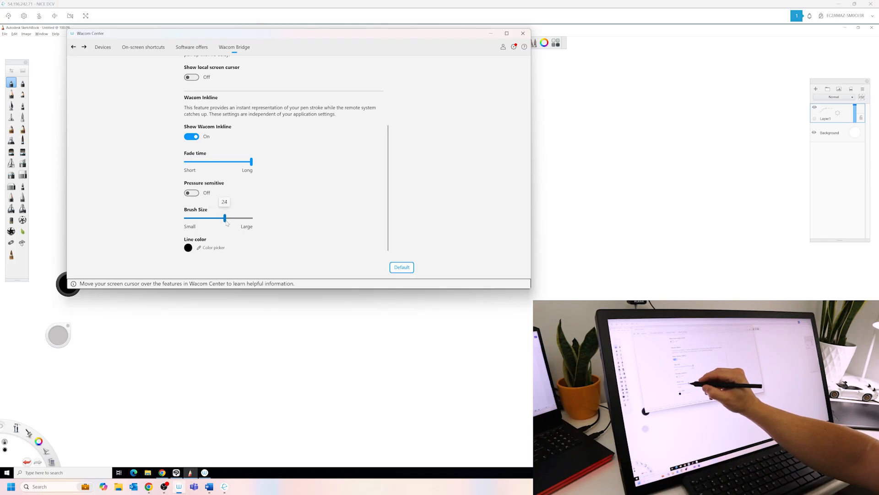
left_click(188, 248)
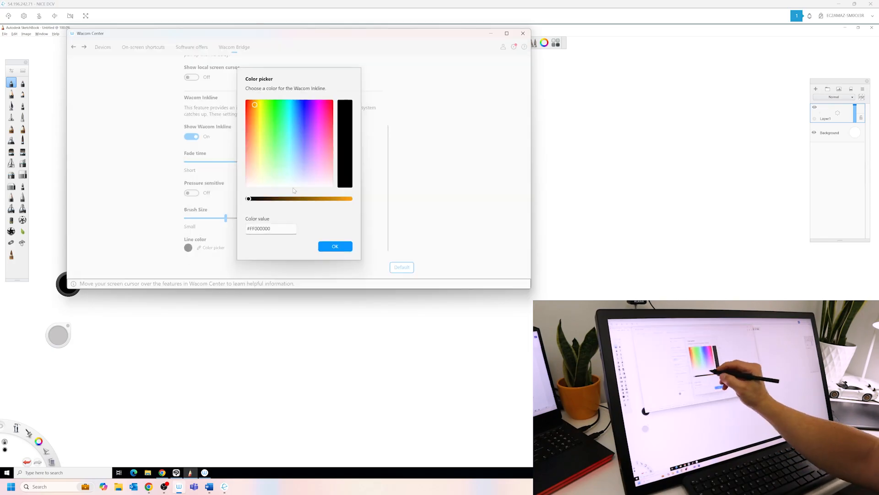
left_click_drag(254, 201, 351, 199)
left_click(335, 246)
- Draw a large arc and a long wavy stroke across the SketchBook canvas to test the orange Inkline
left_click(362, 338)
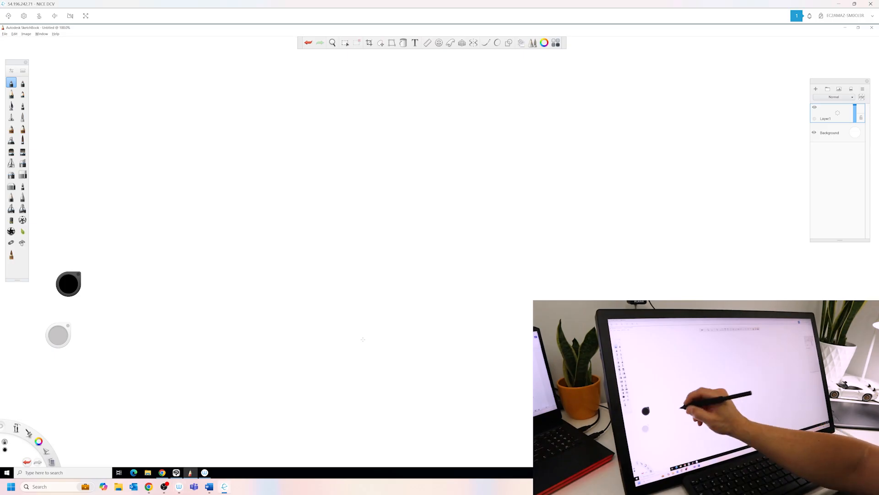
mouse_move(160, 399)
left_mouse_down()
mouse_move(193, 298)
mouse_move(748, 137)
left_mouse_up()
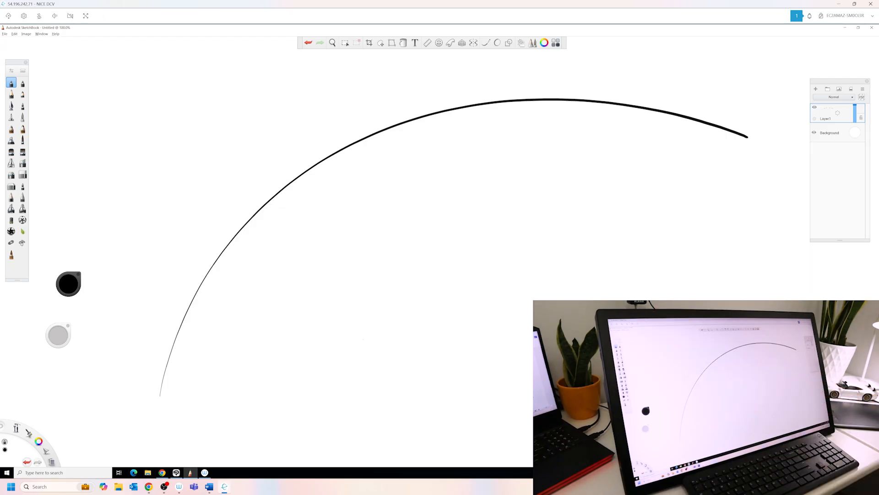
mouse_move(151, 314)
left_mouse_down()
mouse_move(481, 157)
mouse_move(783, 311)
mouse_move(830, 296)
left_mouse_up()
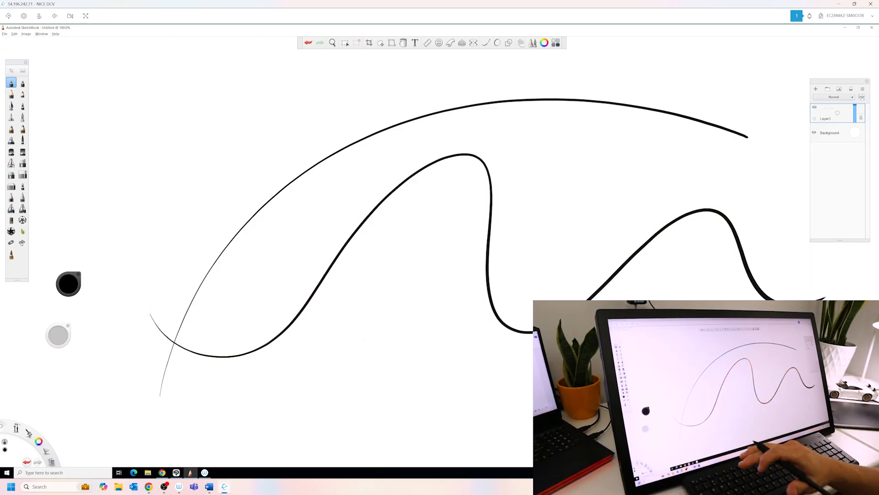
- Shorten the Wacom Inkline fade time to 106 in the local Wacom Center
left_click(179, 485)
left_click_drag(251, 163, 212, 169)
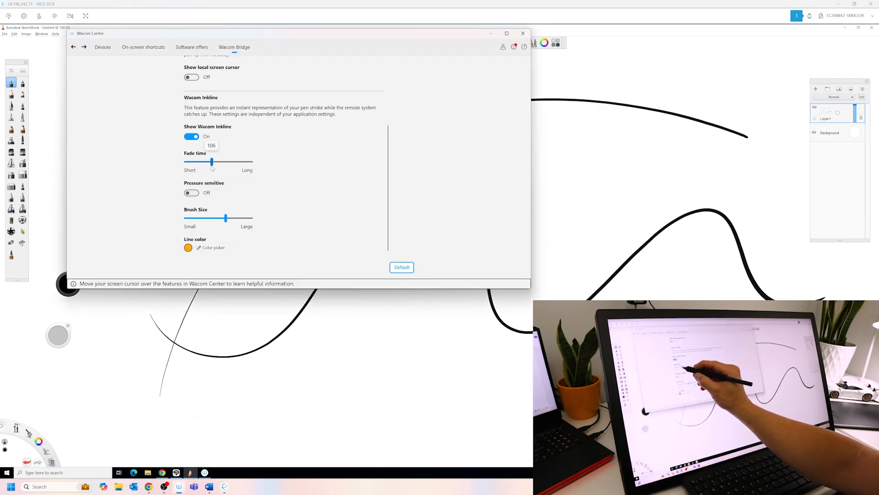
- Draw five long arcs and curves across the SketchBook canvas to test the Inkline fade time, and clear the canvas
left_click(241, 380)
mouse_move(138, 422)
left_mouse_down()
mouse_move(284, 137)
mouse_move(444, 69)
left_mouse_up()
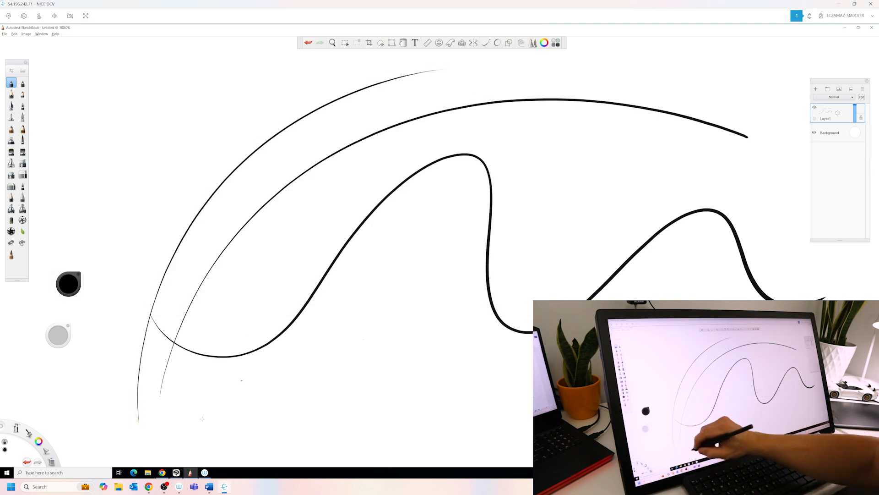
left_click_drag(191, 432, 572, 72)
mouse_move(192, 316)
left_mouse_down()
mouse_move(389, 348)
mouse_move(447, 190)
left_mouse_up()
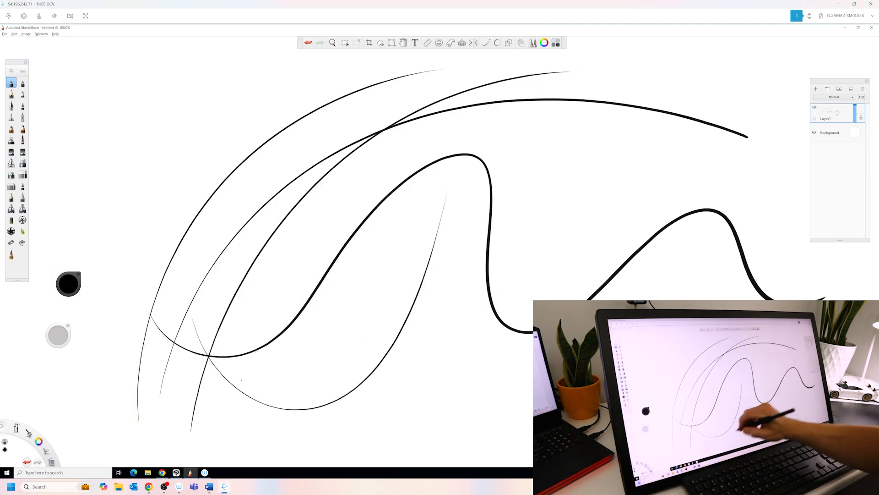
left_click_drag(288, 394, 548, 105)
left_click_drag(296, 315, 758, 87)
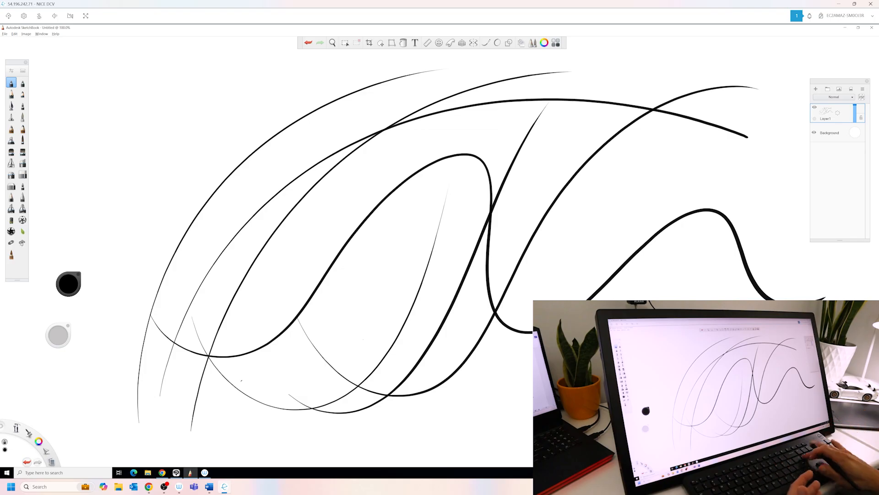
key("Delete")
- Set the Wacom Inkline fade time to 104, turn on its pressure sensitivity, and return to the SketchBook canvas
left_click(178, 487)
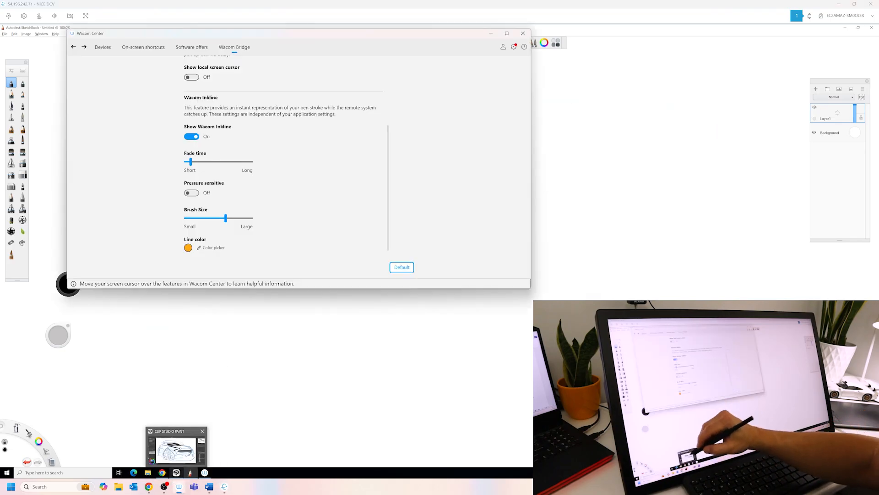
left_click_drag(191, 161, 209, 165)
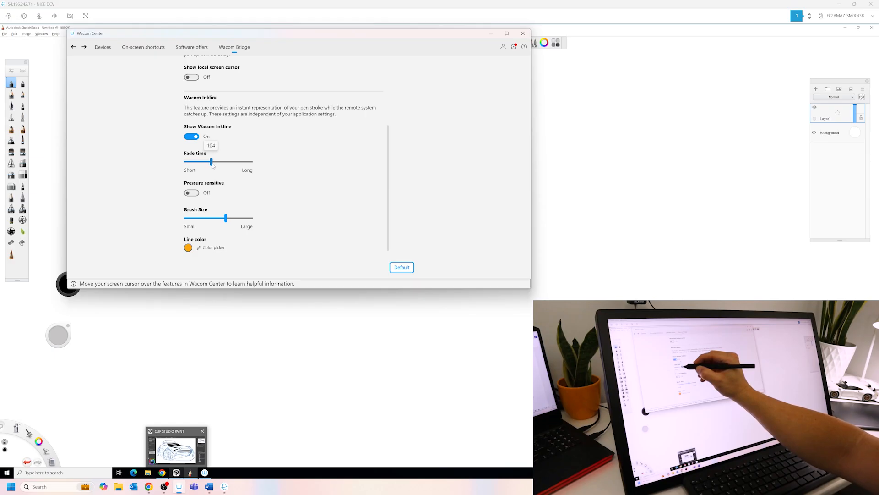
left_click(252, 337)
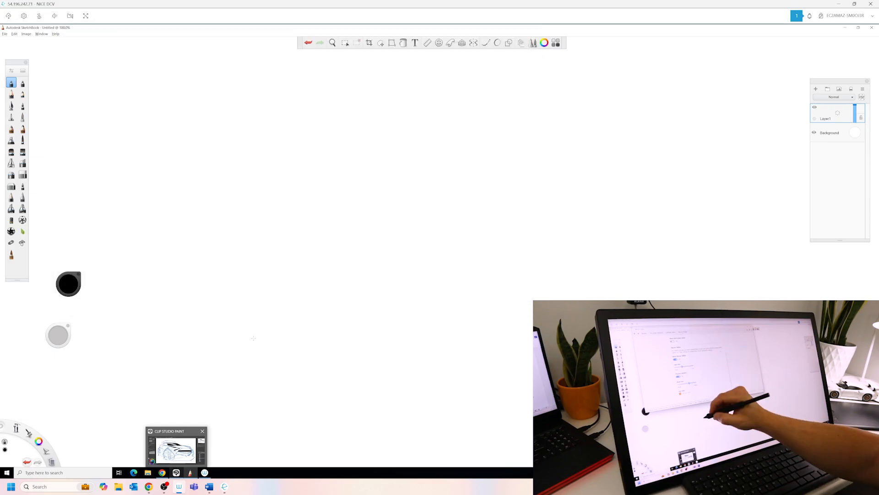
- Draw two long arcs and four sweeping upward curves in SketchBook to test the pressure-sensitive Inkline
mouse_move(196, 250)
left_mouse_down()
mouse_move(456, 102)
mouse_move(573, 98)
left_mouse_up()
mouse_move(130, 385)
left_mouse_down()
mouse_move(569, 98)
mouse_move(641, 103)
left_mouse_up()
left_click_drag(283, 344, 555, 109)
mouse_move(215, 284)
left_mouse_down()
mouse_move(333, 362)
mouse_move(600, 110)
left_mouse_up()
mouse_move(264, 287)
left_mouse_down()
mouse_move(463, 381)
mouse_move(676, 81)
left_mouse_up()
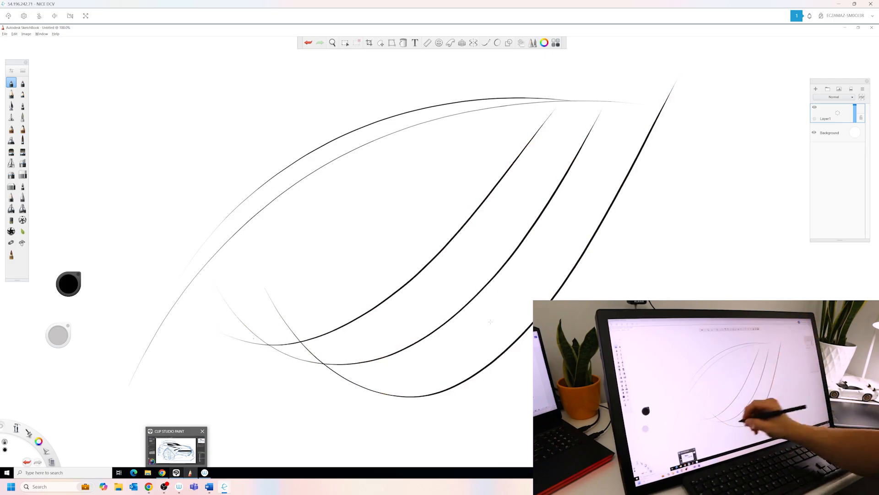
left_click_drag(274, 298, 701, 150)
- Reduce the Wacom Inkline brush size, set its line color to black, and close Wacom Center
left_click(179, 487)
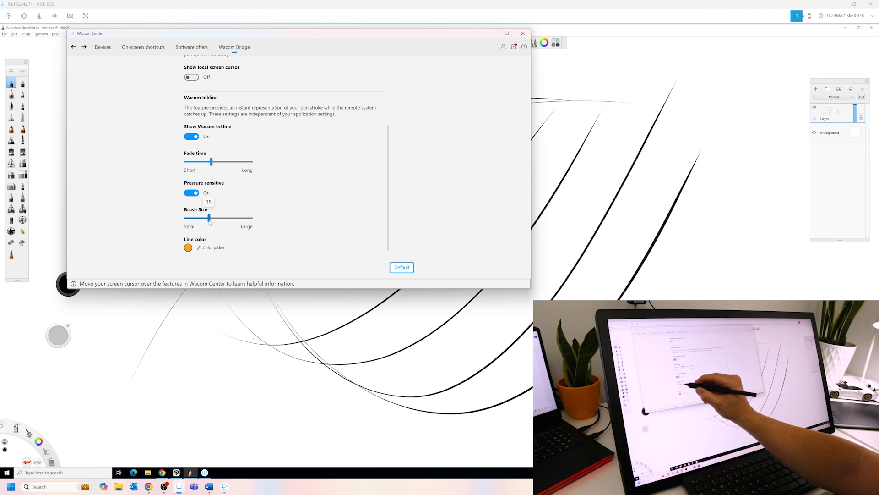
left_click(211, 248)
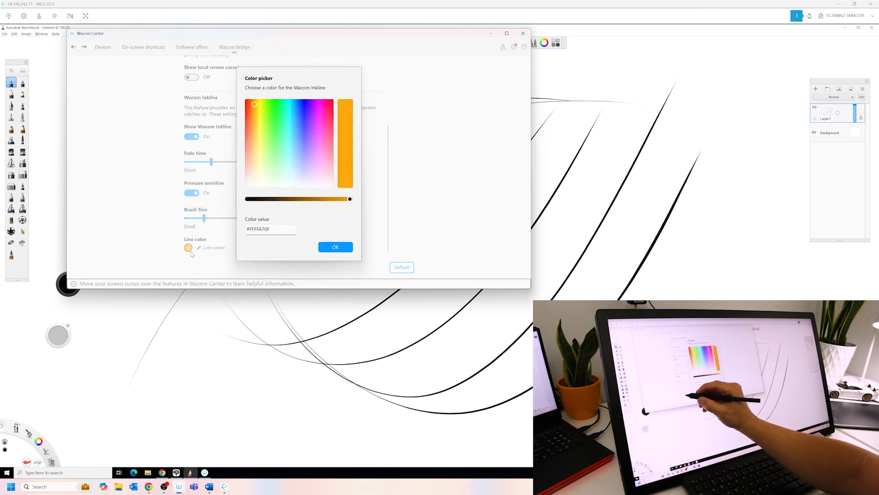
left_click_drag(352, 199, 248, 198)
left_click(335, 246)
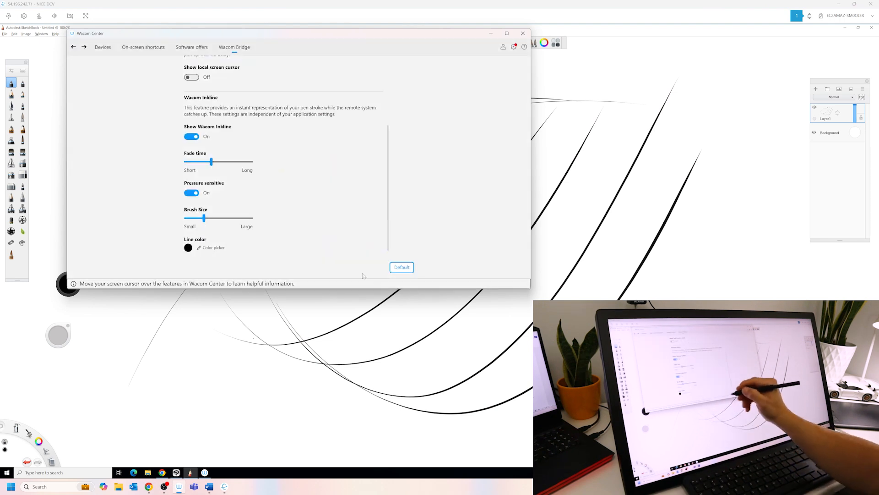
left_click(523, 33)
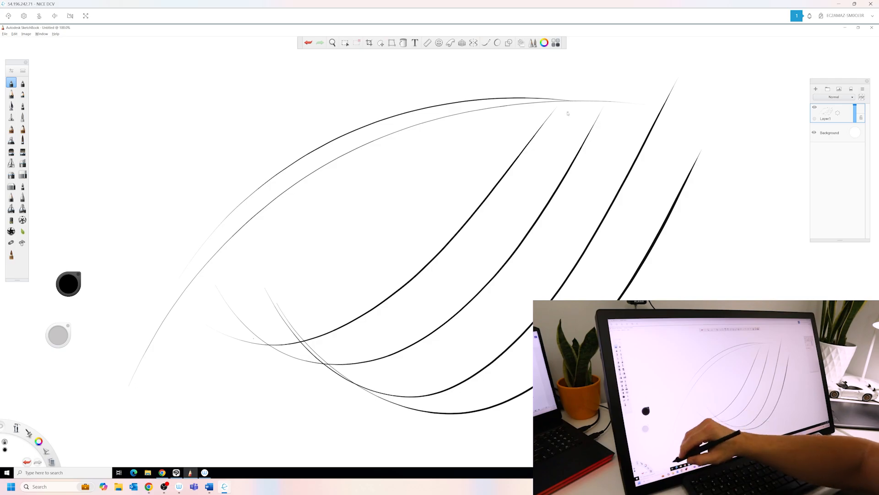
- Clear the SketchBook canvas and sketch two high arcs with two shallow rising curves beneath them
key("Delete")
mouse_move(146, 362)
left_mouse_down()
mouse_move(452, 102)
mouse_move(566, 100)
left_mouse_up()
left_click_drag(167, 314, 594, 97)
mouse_move(185, 326)
left_mouse_down()
mouse_move(467, 328)
mouse_move(578, 300)
left_mouse_up()
left_click_drag(216, 322, 680, 259)
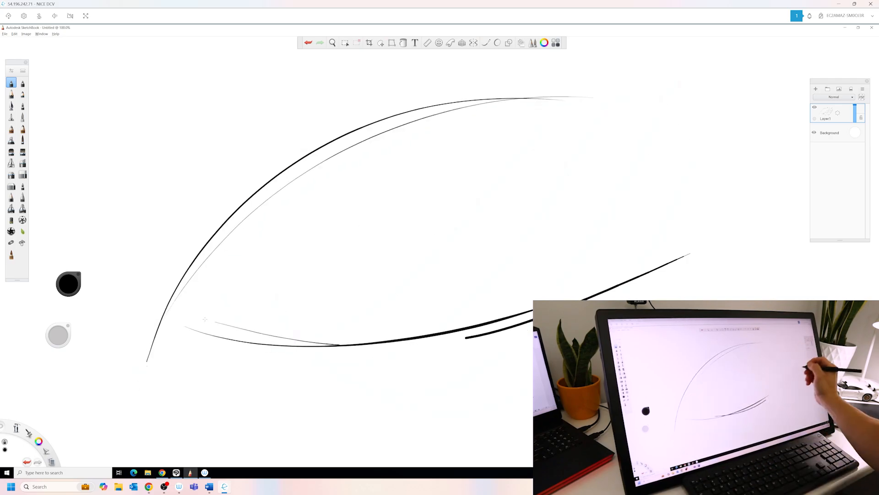
- Sketch wheel-like ovals at both ends of the shallow curves and cross-hatch the inside of the front oval
mouse_move(623, 251)
left_mouse_down()
mouse_move(700, 230)
mouse_move(628, 249)
mouse_move(624, 275)
mouse_move(641, 241)
left_mouse_up()
left_click_drag(232, 308, 258, 351)
left_click_drag(240, 303, 273, 359)
left_click_drag(234, 328, 260, 301)
mouse_move(241, 336)
left_mouse_down()
mouse_move(259, 308)
mouse_move(266, 324)
left_mouse_up()
mouse_move(263, 283)
left_mouse_down()
mouse_move(221, 349)
mouse_move(280, 355)
mouse_move(273, 293)
left_mouse_up()
- Add two long baseline strokes under the hatched oval and two large arches curving down over the middle of the sketch
left_click_drag(157, 372, 532, 349)
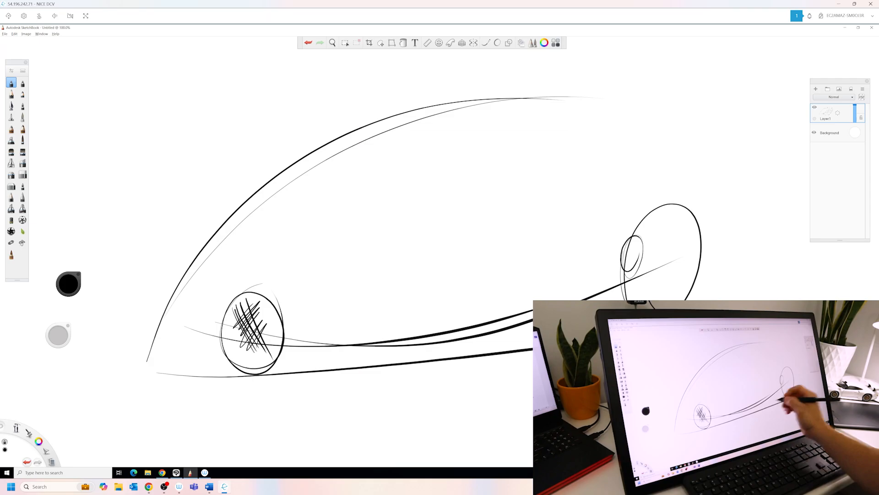
left_click_drag(169, 375, 532, 353)
left_click_drag(341, 115, 504, 348)
left_click_drag(280, 172, 506, 346)
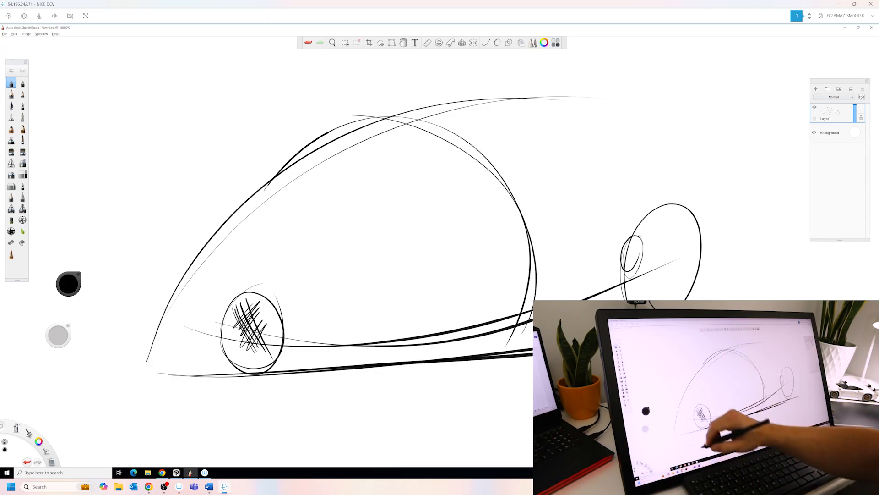